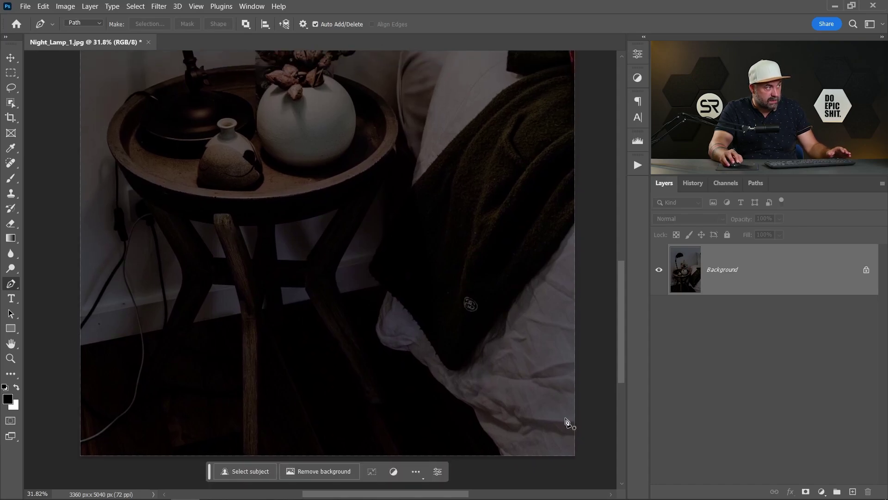
Step: Place the first Pen anchor on the lamp shade's lower rim
{"action": "left_click_drag", "start_coordinate": [387, 191], "coordinate": [293, 266]}
{"action": "scroll", "coordinate": [299, 257], "scroll_direction": "up", "scroll_amount": 5}
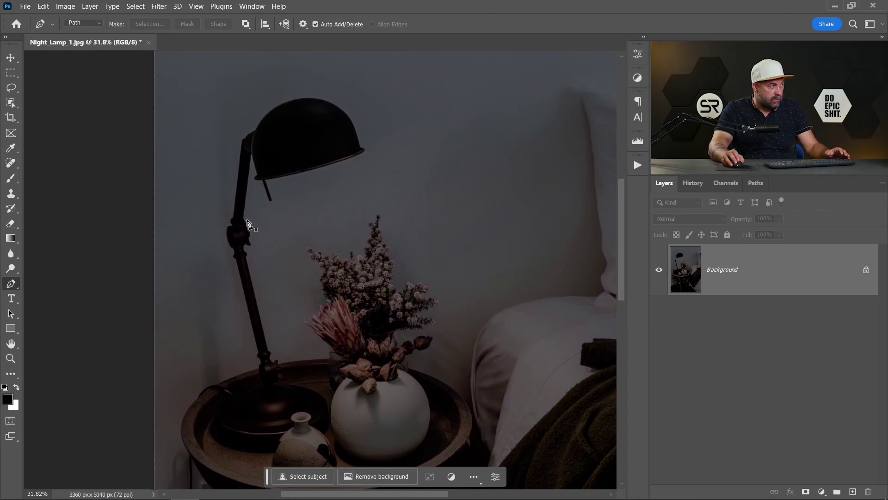
{"action": "scroll", "coordinate": [248, 220], "scroll_direction": "up", "scroll_amount": 3}
{"action": "scroll", "coordinate": [223, 240], "scroll_direction": "down", "scroll_amount": 3}
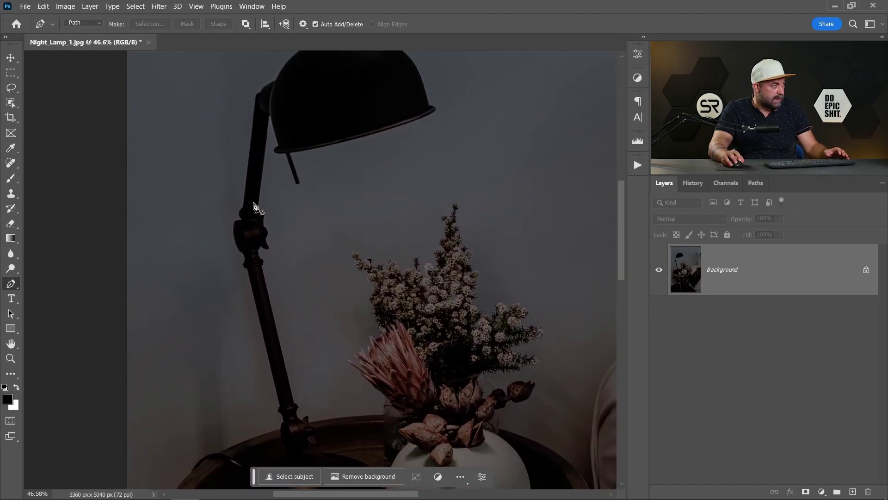
{"action": "scroll", "coordinate": [261, 208], "scroll_direction": "up", "scroll_amount": 3}
{"action": "scroll", "coordinate": [270, 175], "scroll_direction": "down", "scroll_amount": 3}
{"action": "scroll", "coordinate": [319, 151], "scroll_direction": "up", "scroll_amount": 3}
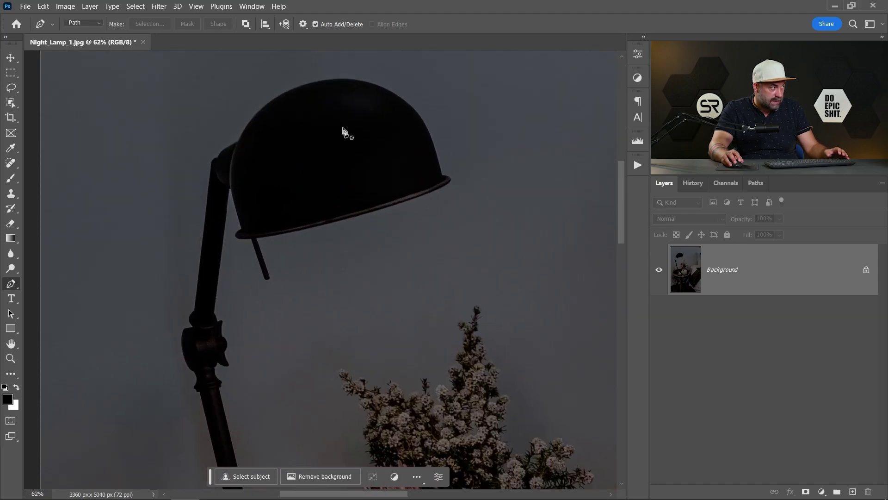
{"action": "scroll", "coordinate": [320, 131], "scroll_direction": "down", "scroll_amount": 3}
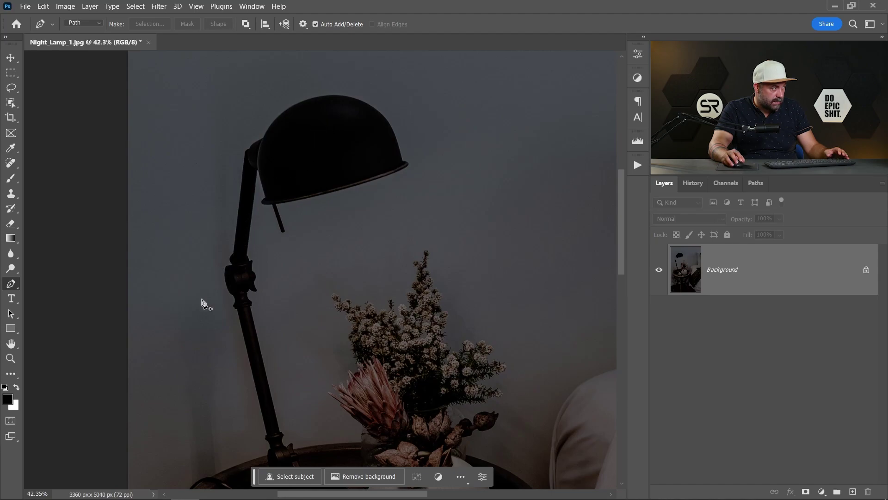
{"action": "scroll", "coordinate": [254, 221], "scroll_direction": "up", "scroll_amount": 3}
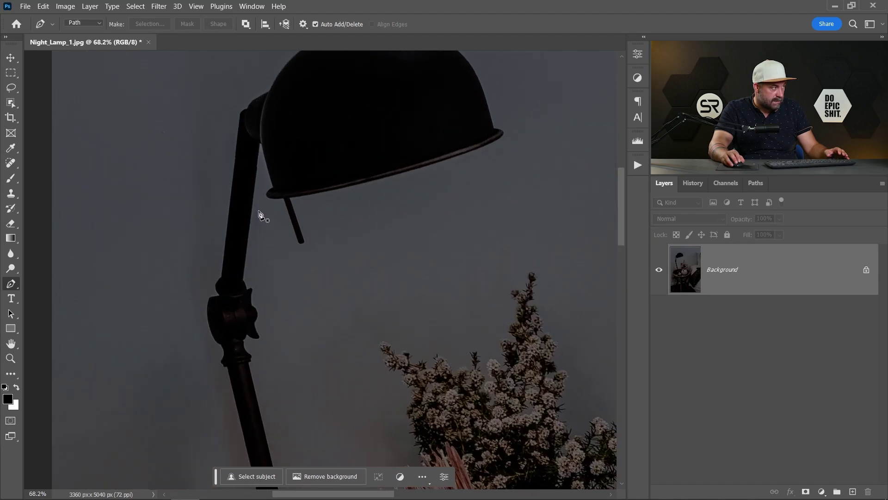
{"action": "scroll", "coordinate": [257, 208], "scroll_direction": "up", "scroll_amount": 3}
{"action": "scroll", "coordinate": [278, 201], "scroll_direction": "up", "scroll_amount": 2}
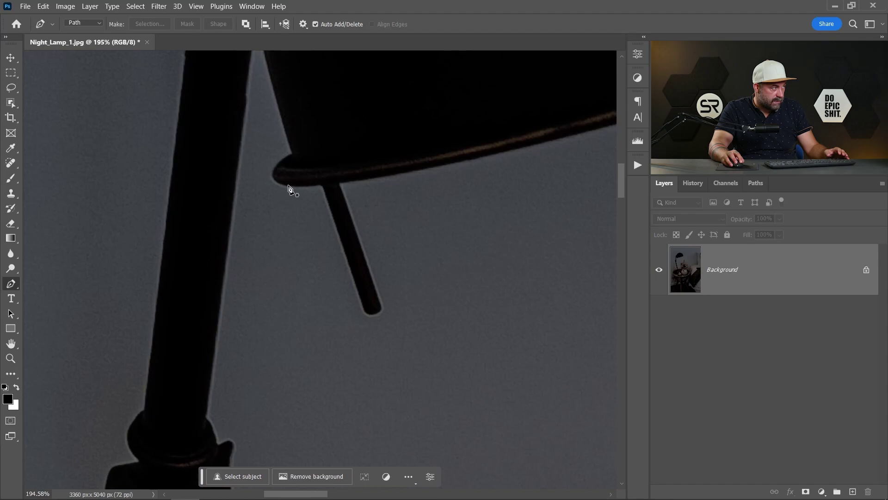
{"action": "left_click", "coordinate": [290, 189]}
{"action": "scroll", "coordinate": [285, 208], "scroll_direction": "down", "scroll_amount": 2}
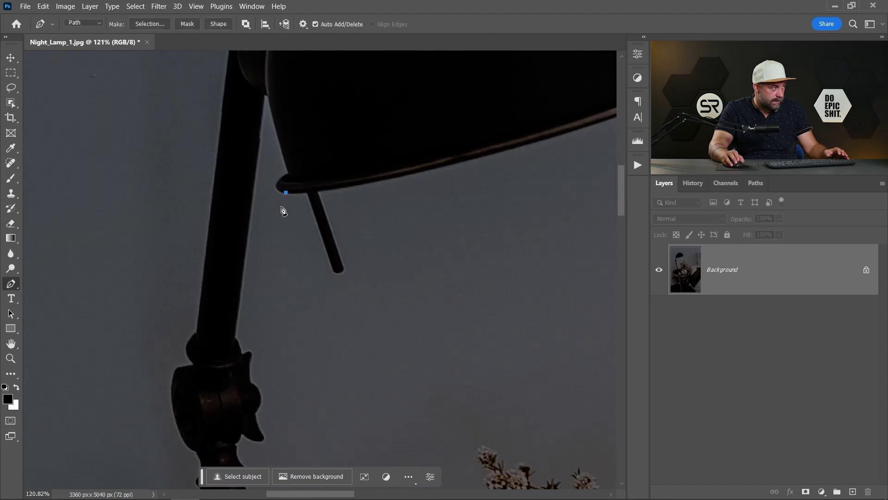
{"action": "scroll", "coordinate": [283, 210], "scroll_direction": "down", "scroll_amount": 3}
{"action": "scroll", "coordinate": [284, 208], "scroll_direction": "up", "scroll_amount": 1}
Step: Add path anchors below the image's left side and on the table's left rim
{"action": "left_click_drag", "start_coordinate": [285, 208], "coordinate": [294, 116]}
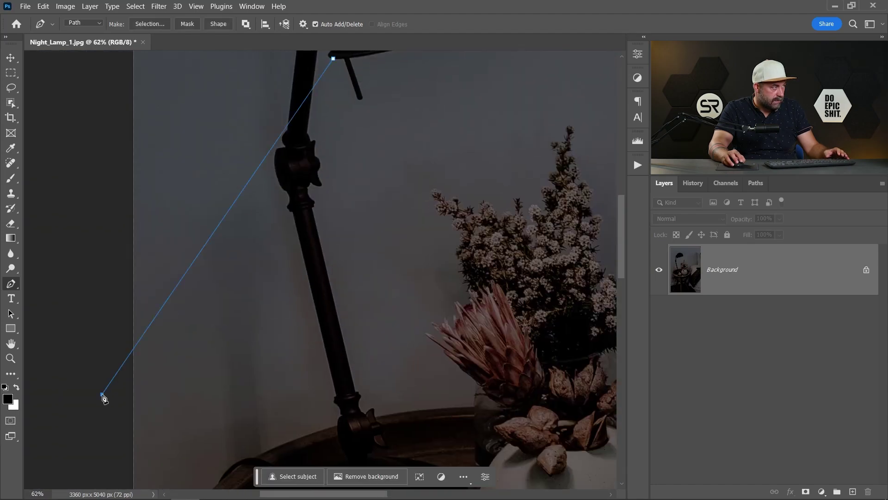
{"action": "scroll", "coordinate": [104, 398], "scroll_direction": "down", "scroll_amount": 3}
{"action": "scroll", "coordinate": [202, 181], "scroll_direction": "down", "scroll_amount": 3}
{"action": "left_click", "coordinate": [215, 418]}
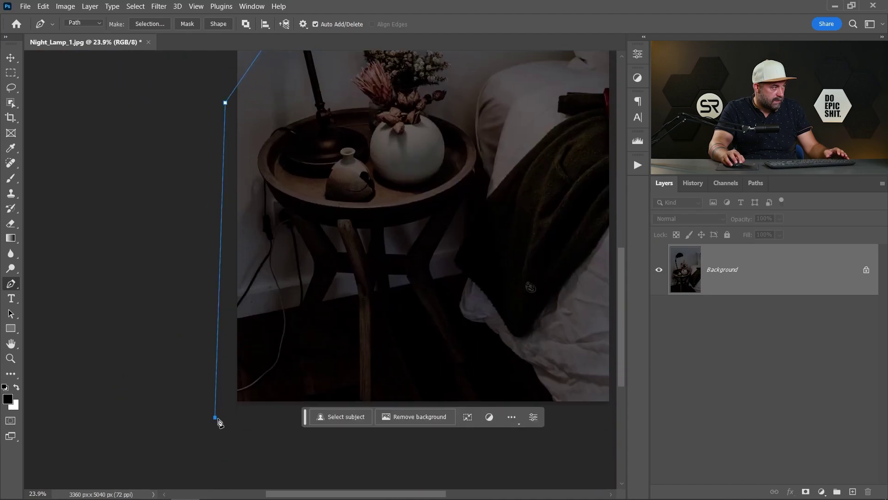
{"action": "scroll", "coordinate": [233, 389], "scroll_direction": "up", "scroll_amount": 3}
{"action": "scroll", "coordinate": [236, 326], "scroll_direction": "up", "scroll_amount": 2}
{"action": "scroll", "coordinate": [239, 278], "scroll_direction": "up", "scroll_amount": 2}
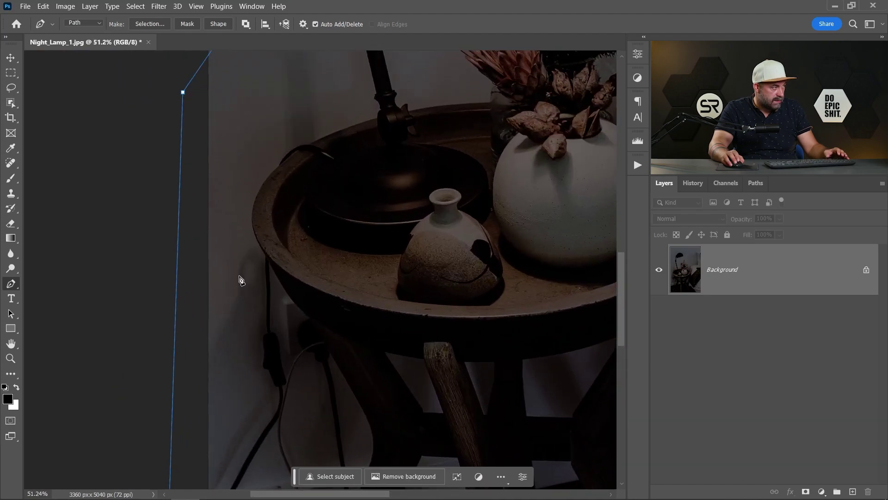
{"action": "scroll", "coordinate": [255, 222], "scroll_direction": "up", "scroll_amount": 2}
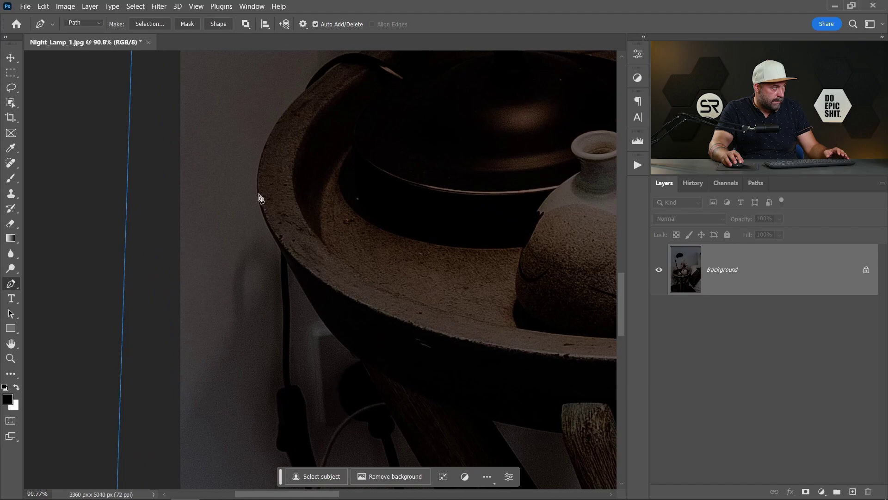
{"action": "left_click", "coordinate": [259, 199]}
{"action": "scroll", "coordinate": [262, 201], "scroll_direction": "down", "scroll_amount": 3}
{"action": "scroll", "coordinate": [291, 236], "scroll_direction": "down", "scroll_amount": 2}
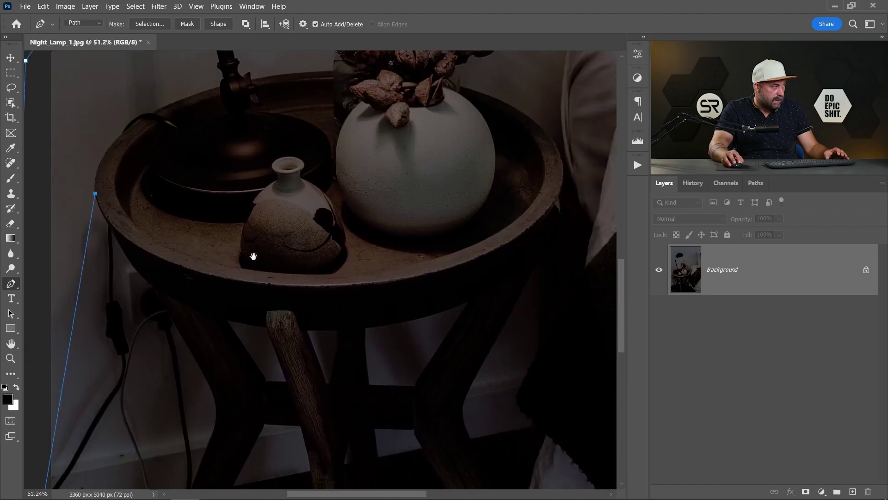
{"action": "scroll", "coordinate": [350, 281], "scroll_direction": "down", "scroll_amount": 2}
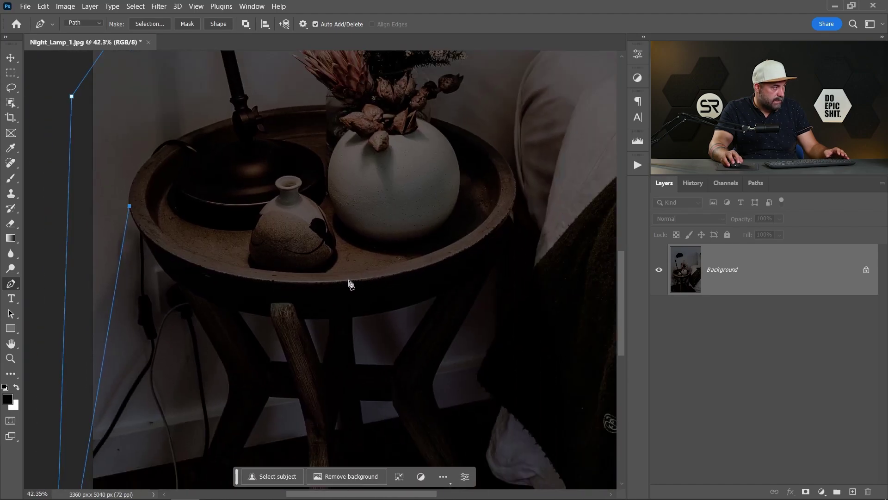
Step: Curve the path along the table's front rim to its right rim, undoing the stray last anchor
{"action": "left_click_drag", "start_coordinate": [350, 284], "coordinate": [553, 270]}
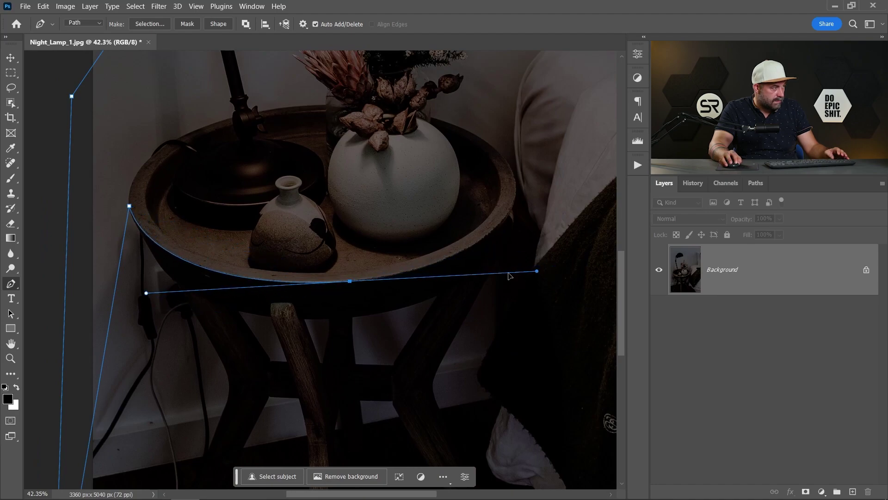
{"action": "scroll", "coordinate": [522, 205], "scroll_direction": "up", "scroll_amount": 3}
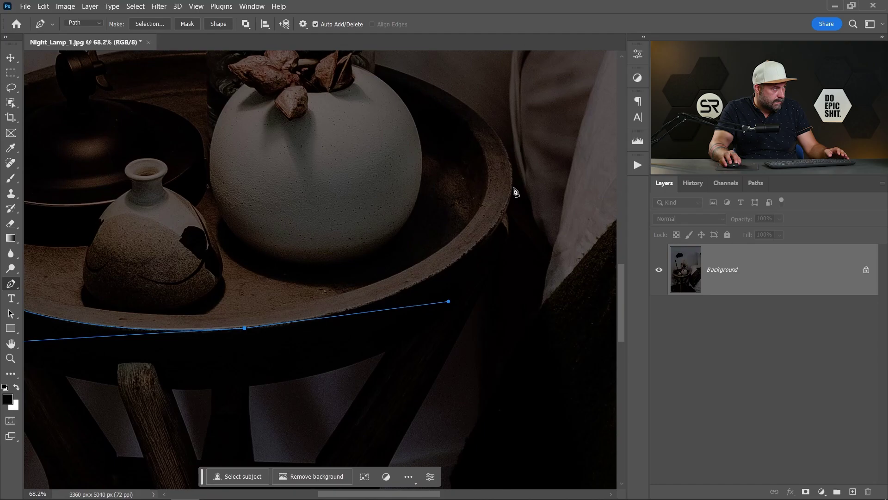
{"action": "left_click_drag", "start_coordinate": [512, 187], "coordinate": [526, 133]}
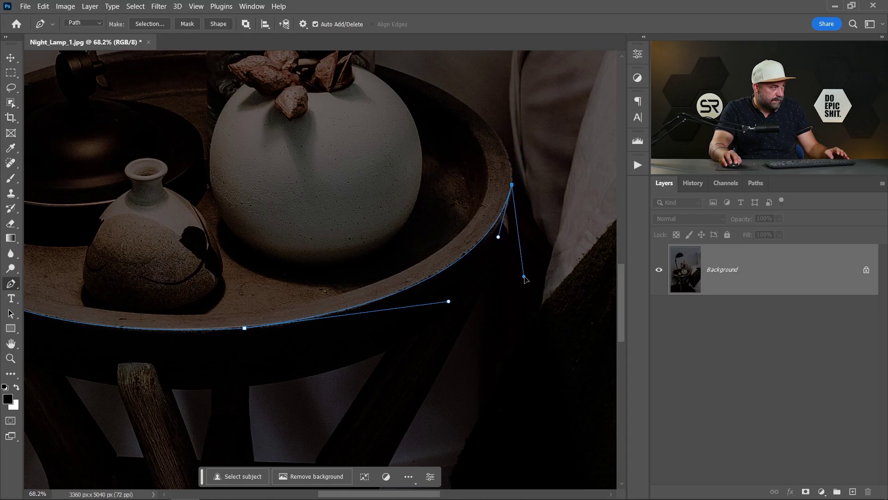
{"action": "scroll", "coordinate": [530, 294], "scroll_direction": "down", "scroll_amount": 5}
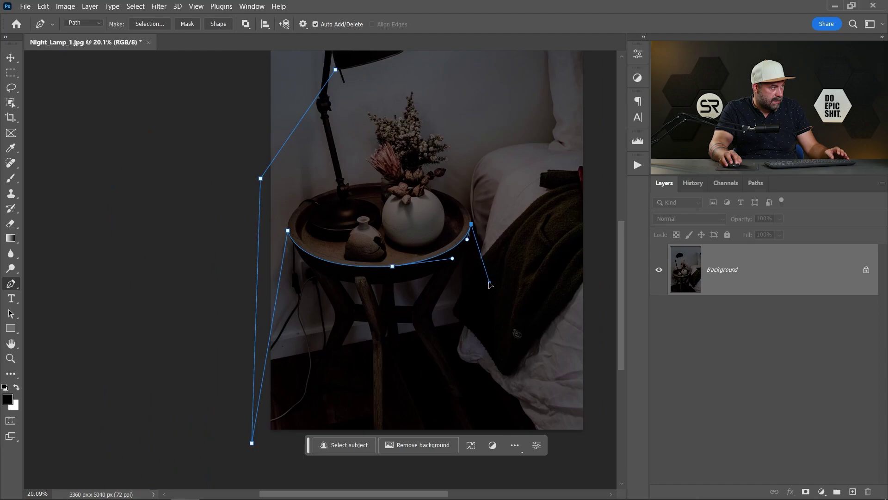
{"action": "left_click", "coordinate": [529, 467]}
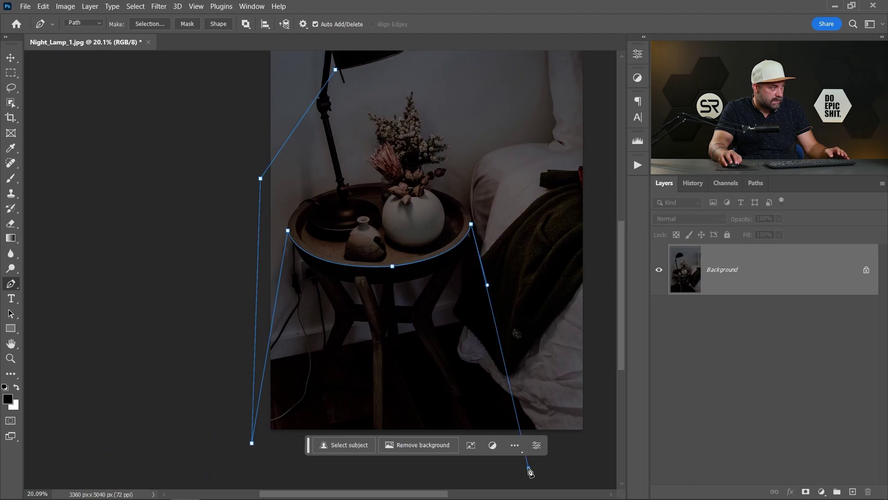
{"action": "left_click_drag", "start_coordinate": [586, 334], "coordinate": [577, 374]}
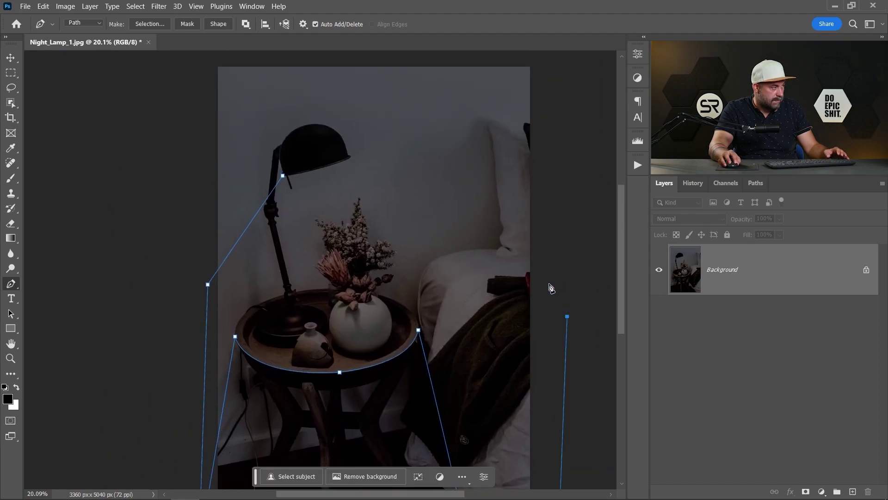
{"action": "key", "text": "ctrl+z"}
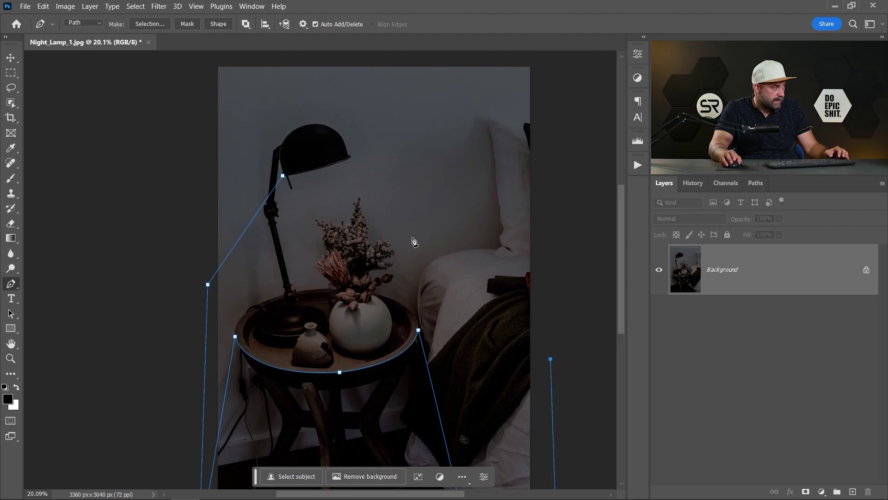
{"action": "scroll", "coordinate": [340, 139], "scroll_direction": "up", "scroll_amount": 3}
{"action": "scroll", "coordinate": [326, 125], "scroll_direction": "up", "scroll_amount": 5}
{"action": "scroll", "coordinate": [319, 122], "scroll_direction": "up", "scroll_amount": 3}
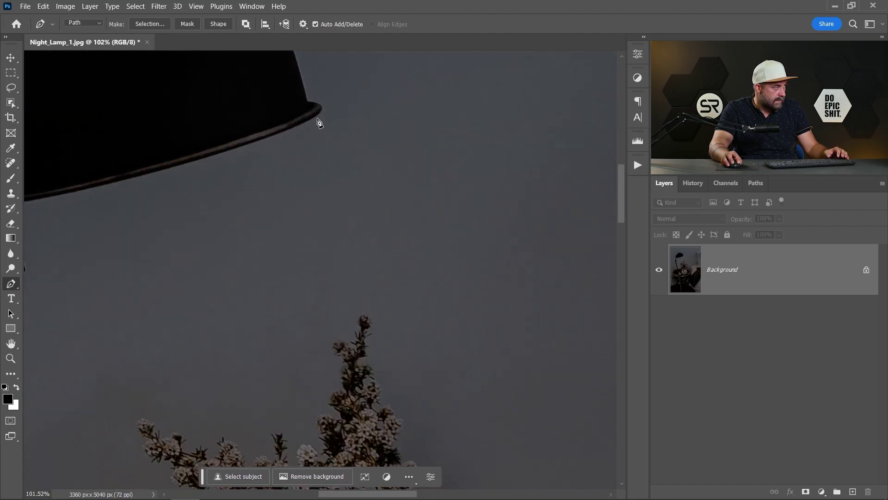
Step: Anchor the shade's right rim and curve the closing segment along the shade rim
{"action": "left_click", "coordinate": [316, 122]}
{"action": "scroll", "coordinate": [317, 160], "scroll_direction": "down", "scroll_amount": 4}
{"action": "scroll", "coordinate": [326, 173], "scroll_direction": "down", "scroll_amount": 4}
{"action": "scroll", "coordinate": [338, 173], "scroll_direction": "down", "scroll_amount": 2}
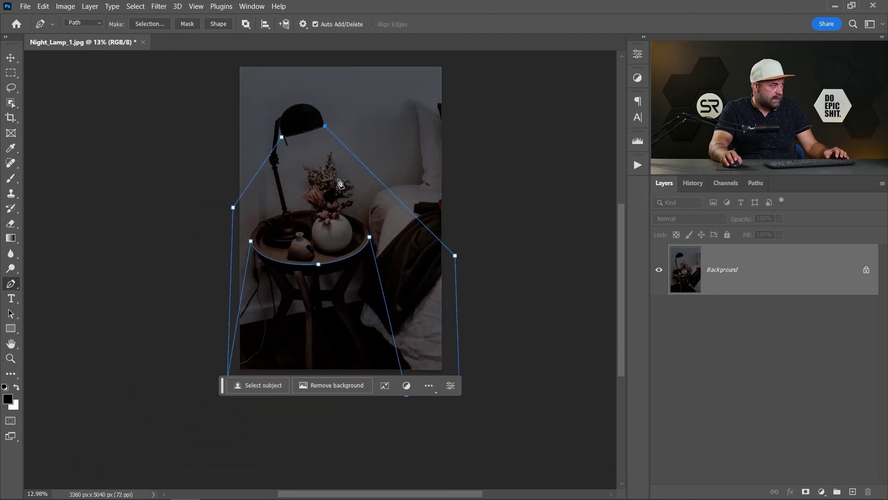
{"action": "scroll", "coordinate": [290, 149], "scroll_direction": "up", "scroll_amount": 4}
{"action": "scroll", "coordinate": [305, 140], "scroll_direction": "up", "scroll_amount": 3}
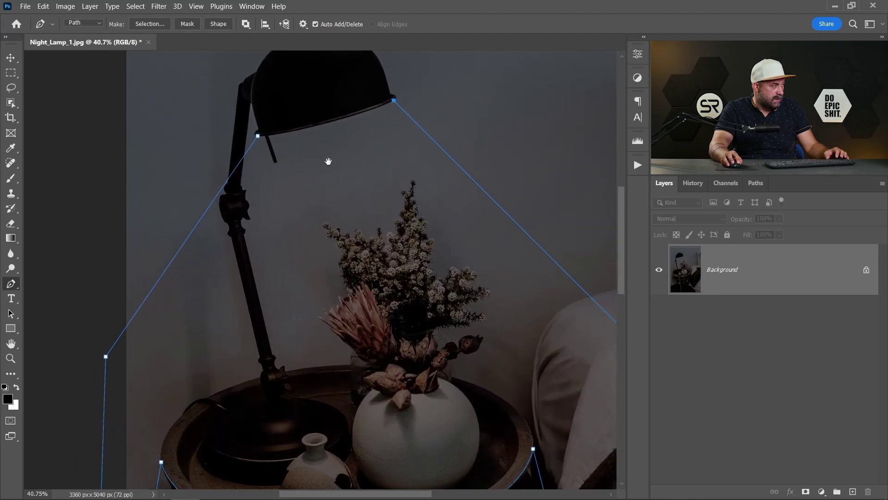
{"action": "scroll", "coordinate": [320, 195], "scroll_direction": "up", "scroll_amount": 2}
{"action": "scroll", "coordinate": [213, 221], "scroll_direction": "up", "scroll_amount": 2}
{"action": "scroll", "coordinate": [212, 221], "scroll_direction": "up", "scroll_amount": 1}
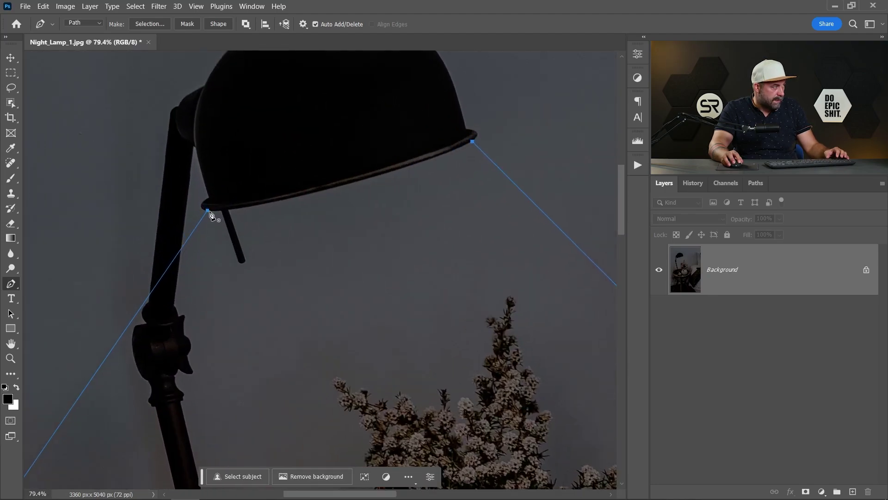
{"action": "left_click_drag", "start_coordinate": [210, 212], "coordinate": [81, 224]}
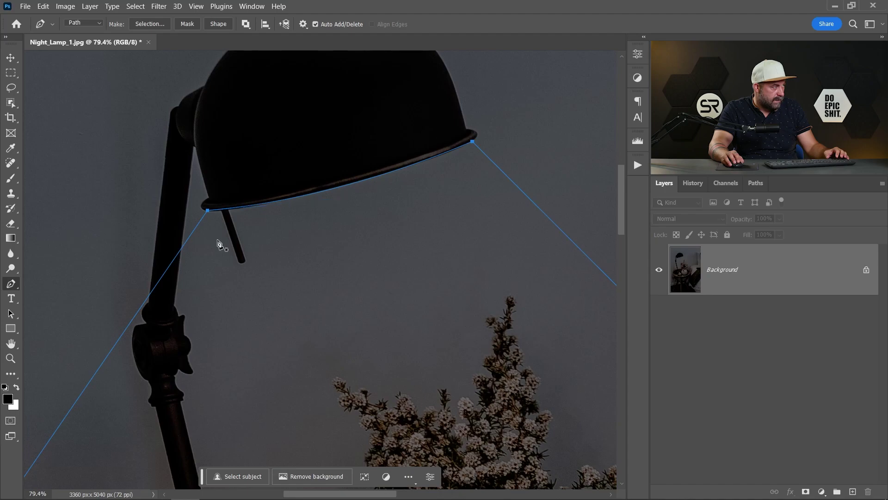
{"action": "scroll", "coordinate": [208, 236], "scroll_direction": "down", "scroll_amount": 4}
{"action": "scroll", "coordinate": [277, 208], "scroll_direction": "down", "scroll_amount": 3}
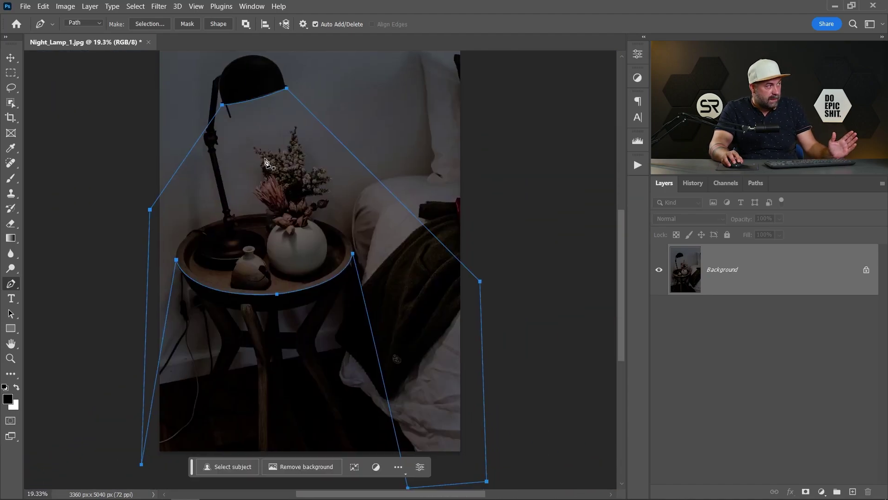
Step: Turn the cone path into an unfeathered selection and add an Exposure adjustment layer
{"action": "right_click", "coordinate": [266, 162]}
{"action": "left_click", "coordinate": [311, 207]}
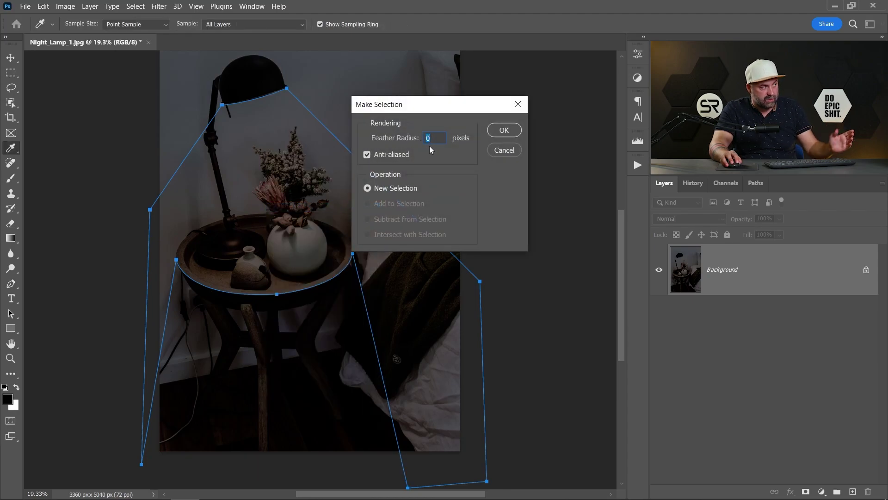
{"action": "left_click", "coordinate": [496, 131]}
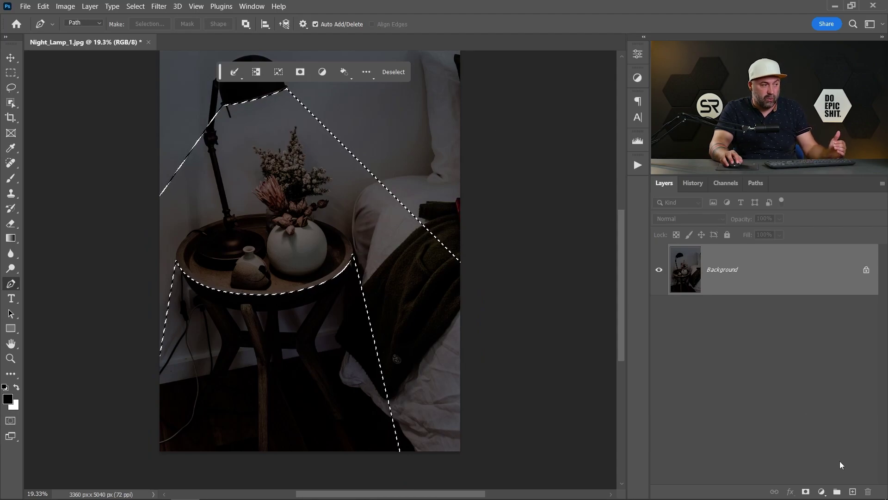
{"action": "left_click", "coordinate": [821, 492]}
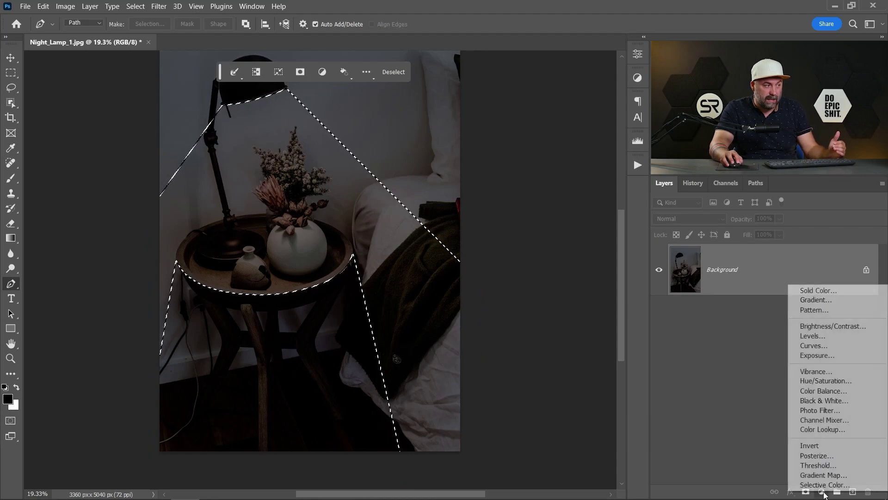
{"action": "left_click", "coordinate": [820, 355]}
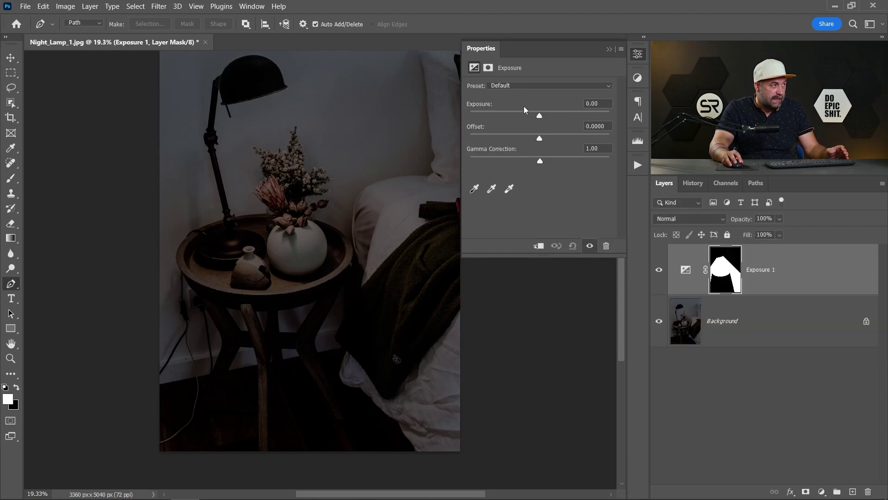
Step: Set Exposure to +2.72, Gamma 1.06, and feather the mask to 170.4 px
{"action": "left_click_drag", "start_coordinate": [541, 115], "coordinate": [567, 115]}
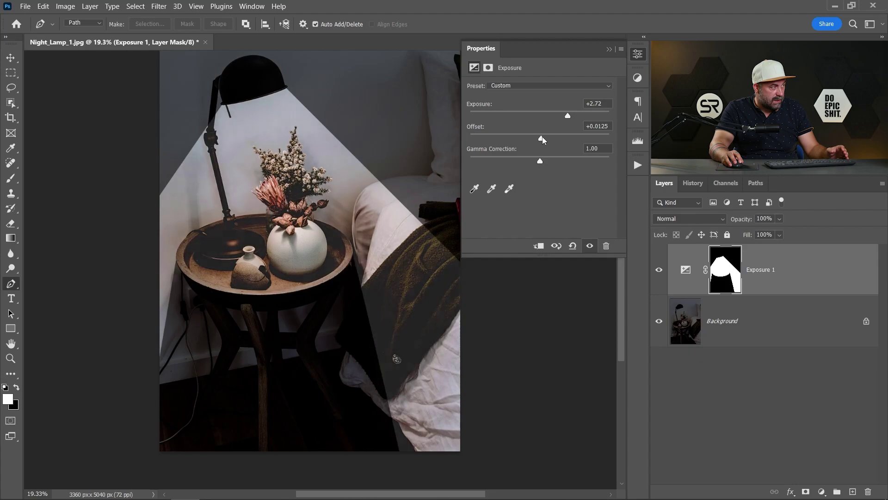
{"action": "left_click_drag", "start_coordinate": [540, 138], "coordinate": [542, 138]}
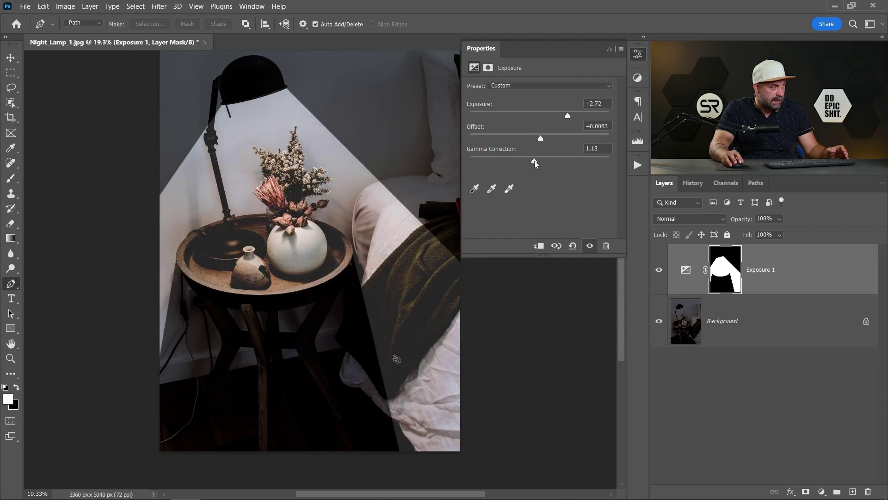
{"action": "left_click", "coordinate": [490, 68]}
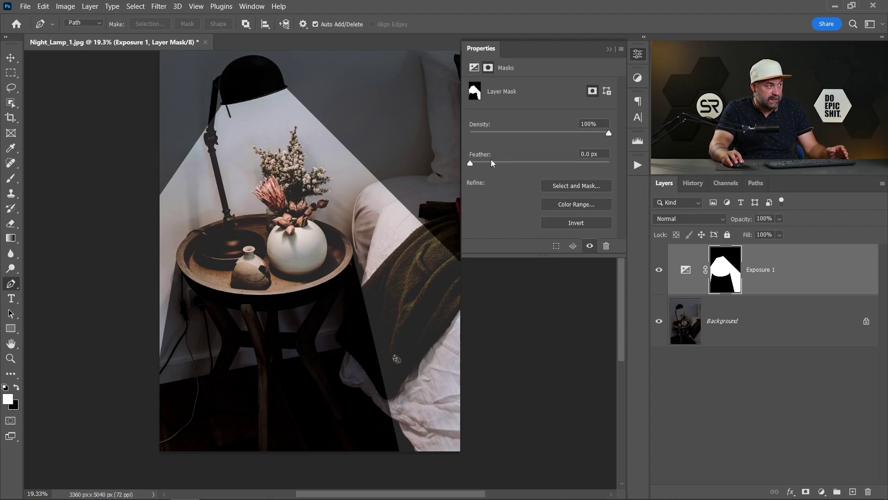
{"action": "left_click_drag", "start_coordinate": [471, 164], "coordinate": [573, 163]}
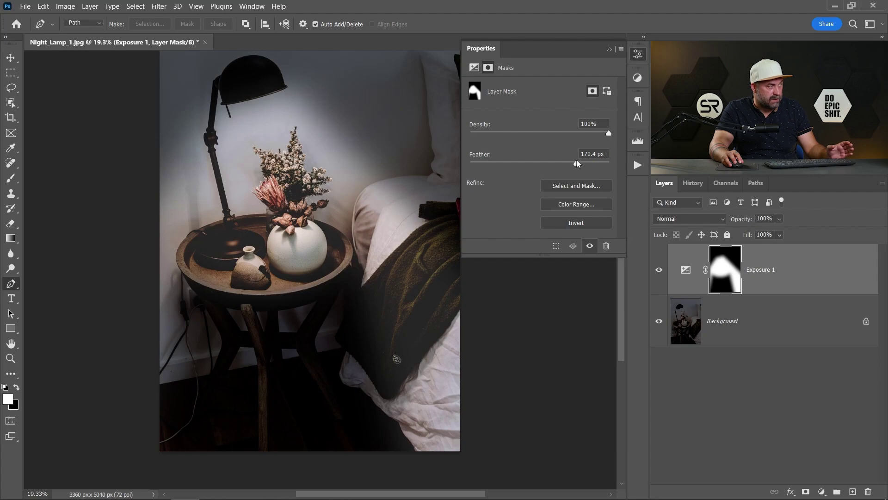
{"action": "left_click", "coordinate": [474, 67]}
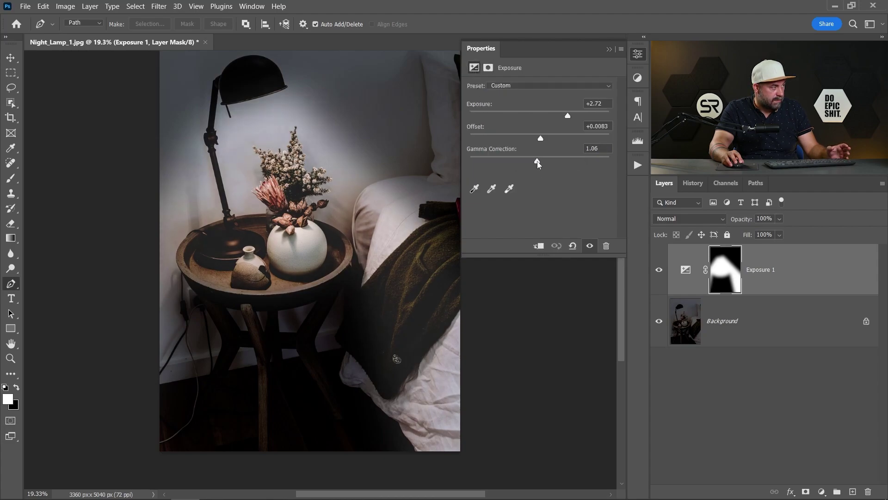
{"action": "left_click_drag", "start_coordinate": [540, 139], "coordinate": [540, 139]}
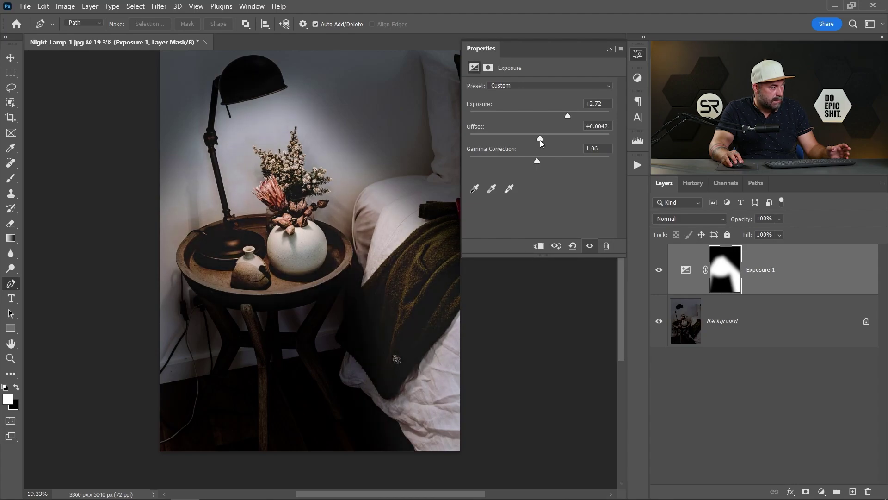
{"action": "left_click", "coordinate": [609, 49]}
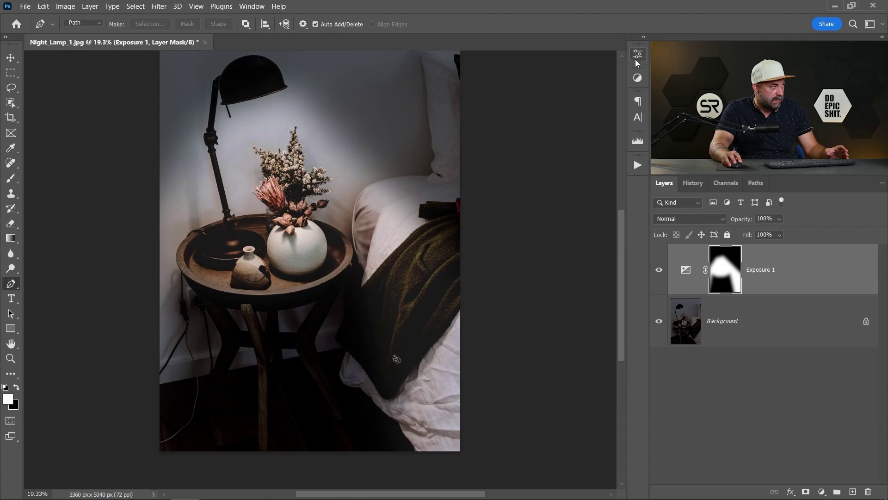
{"action": "scroll", "coordinate": [357, 232], "scroll_direction": "down", "scroll_amount": 3}
{"action": "scroll", "coordinate": [357, 231], "scroll_direction": "up", "scroll_amount": 1}
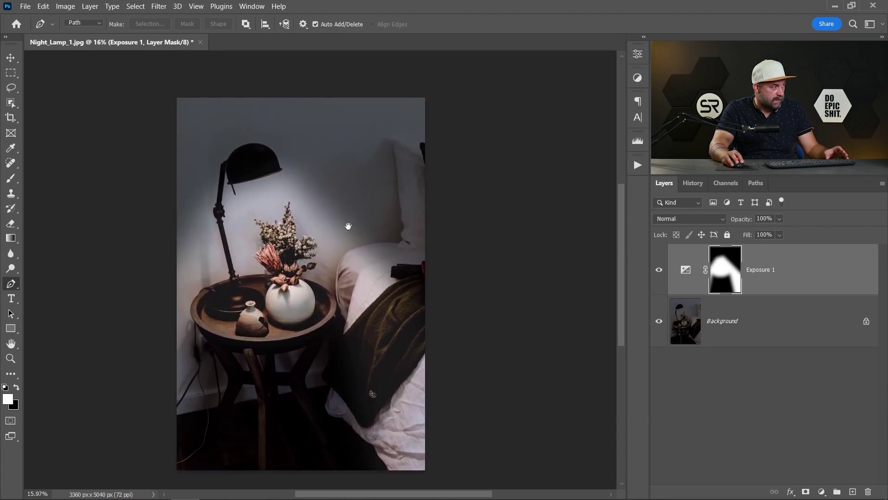
{"action": "left_click", "coordinate": [659, 270]}
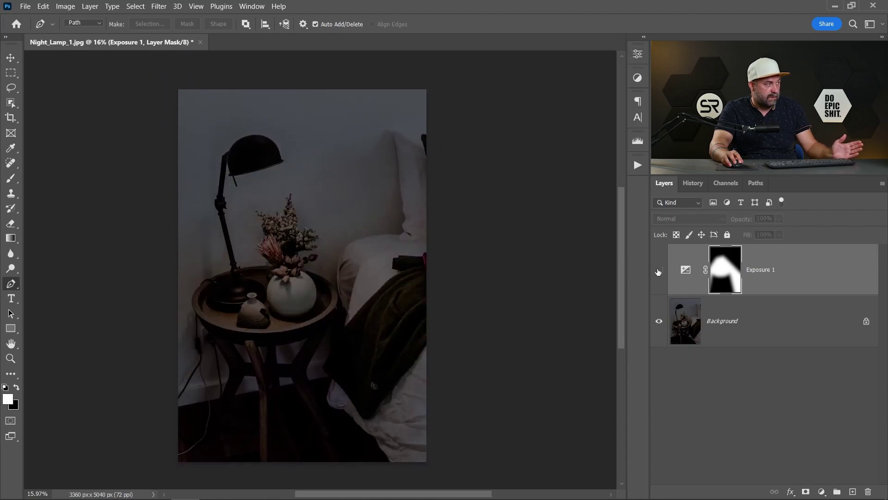
{"action": "left_click", "coordinate": [659, 270]}
{"action": "scroll", "coordinate": [357, 263], "scroll_direction": "up", "scroll_amount": 2}
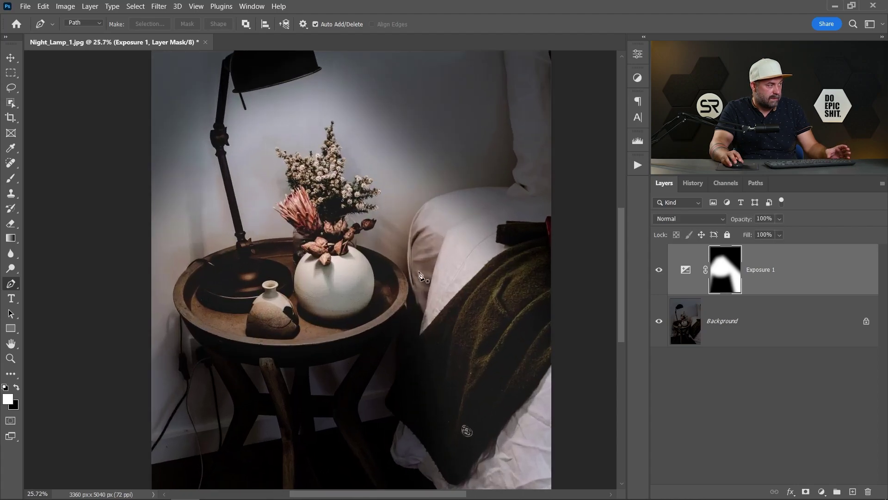
{"action": "left_click_drag", "start_coordinate": [417, 252], "coordinate": [386, 275]}
{"action": "left_click", "coordinate": [658, 271]}
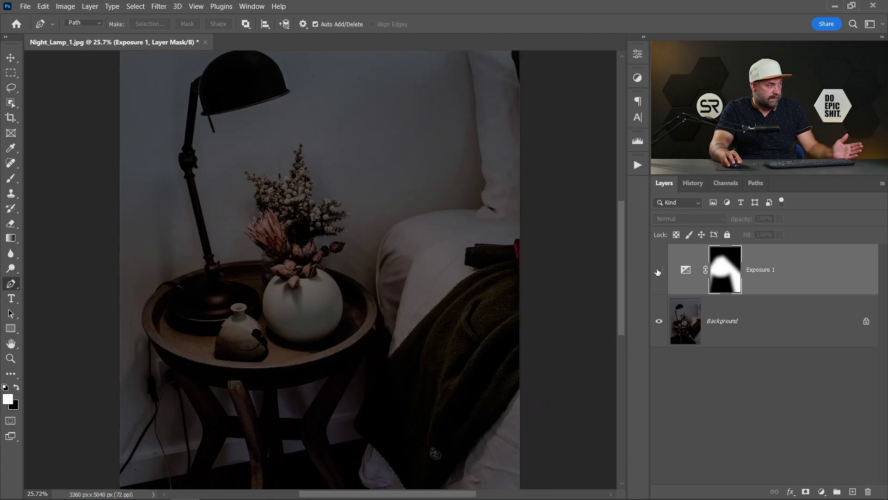
{"action": "left_click", "coordinate": [659, 271]}
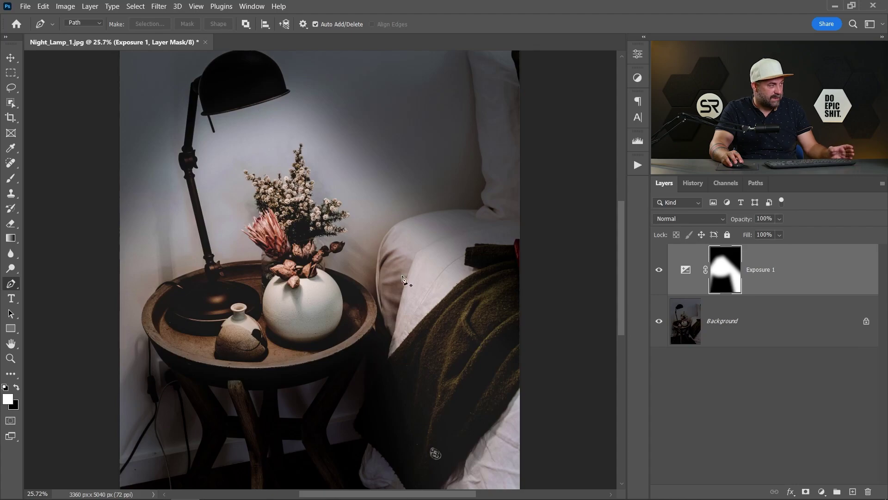
{"action": "scroll", "coordinate": [403, 279], "scroll_direction": "down", "scroll_amount": 2}
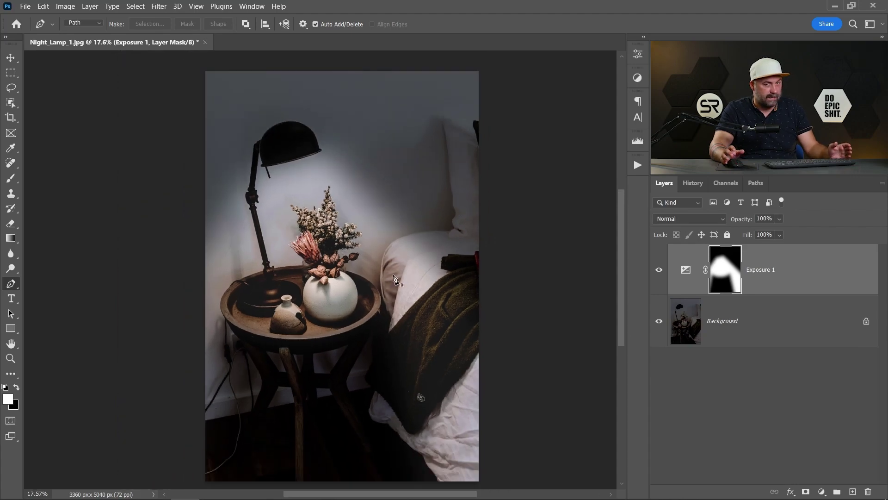